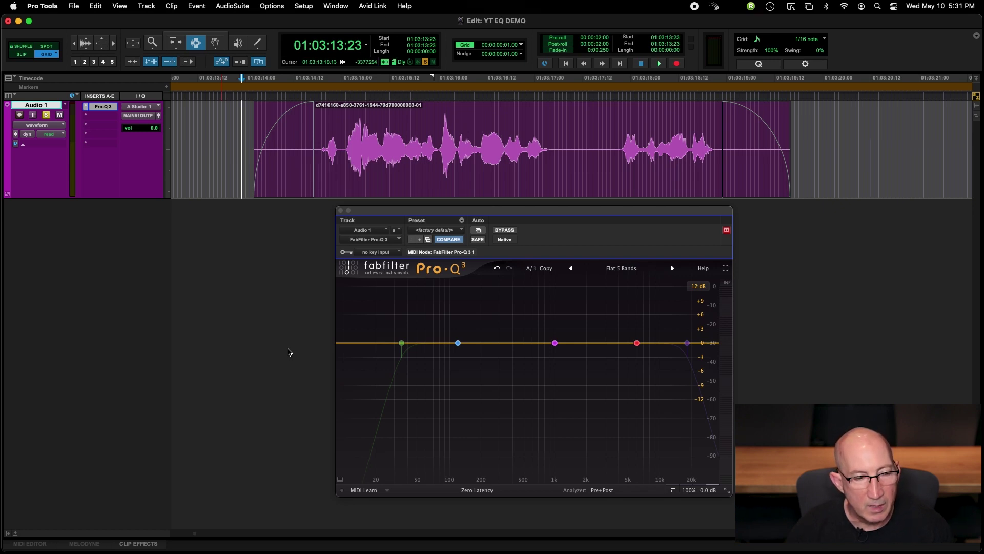
Step: Enable the band 1 low cut and drag it to about 80 Hz
{"action": "mouse_move", "coordinate": [403, 346]}
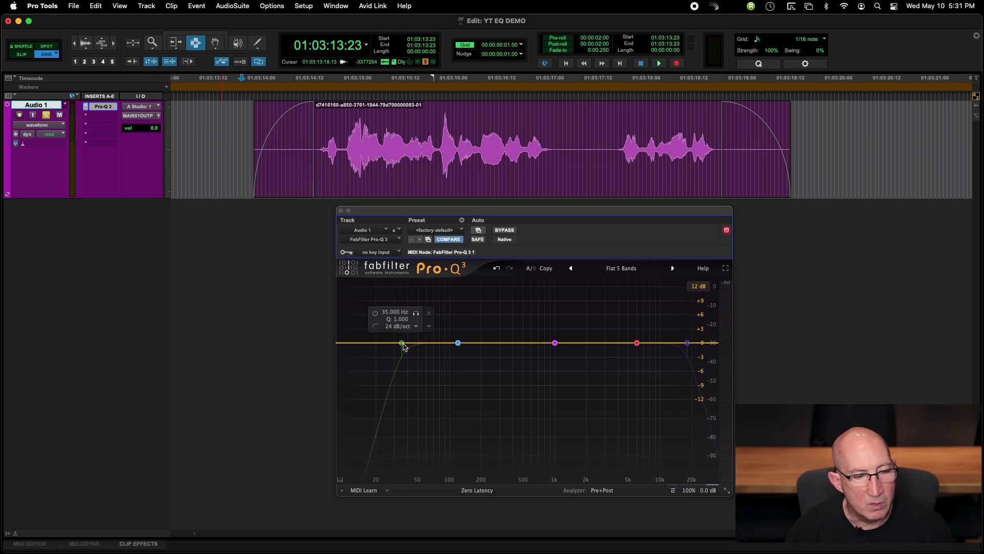
{"action": "left_click", "coordinate": [403, 346]}
{"action": "left_click", "coordinate": [403, 345], "text": "alt"}
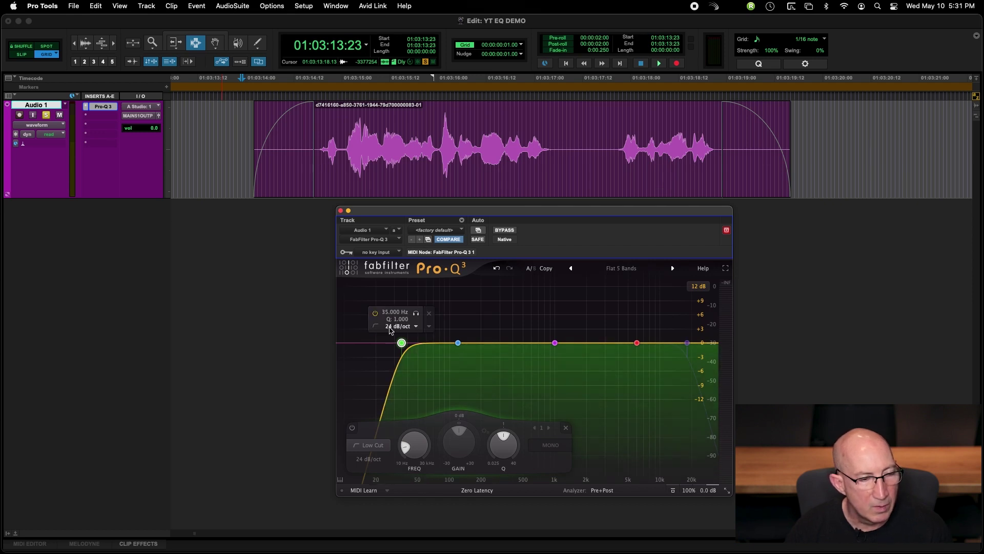
{"action": "mouse_move", "coordinate": [397, 330]}
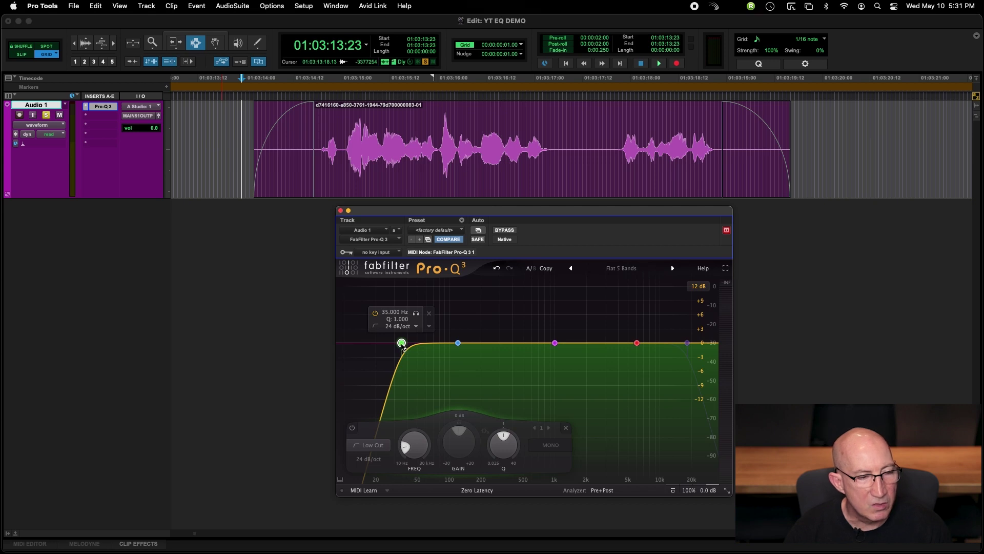
{"action": "left_click_drag", "start_coordinate": [402, 343], "coordinate": [440, 344]}
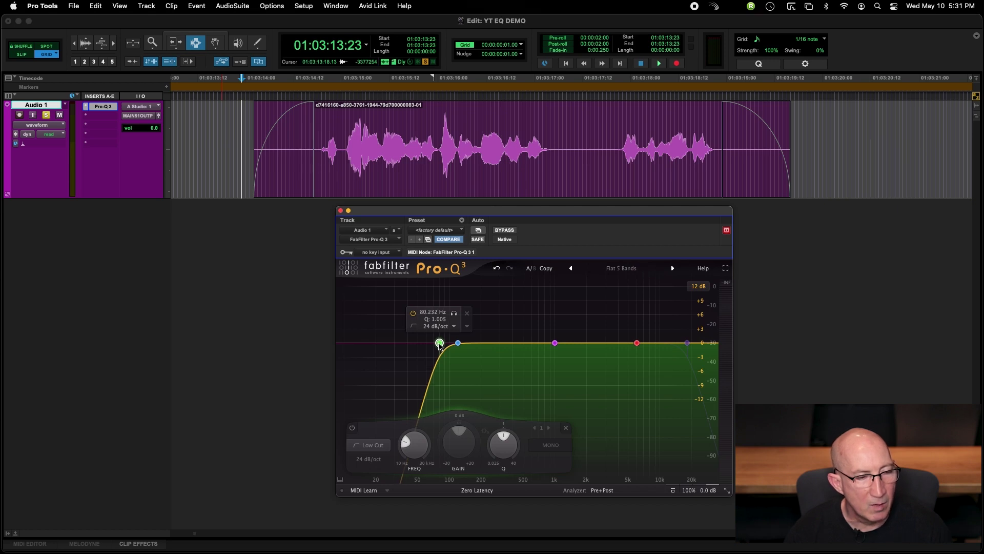
{"action": "left_click_drag", "start_coordinate": [439, 344], "coordinate": [439, 345]}
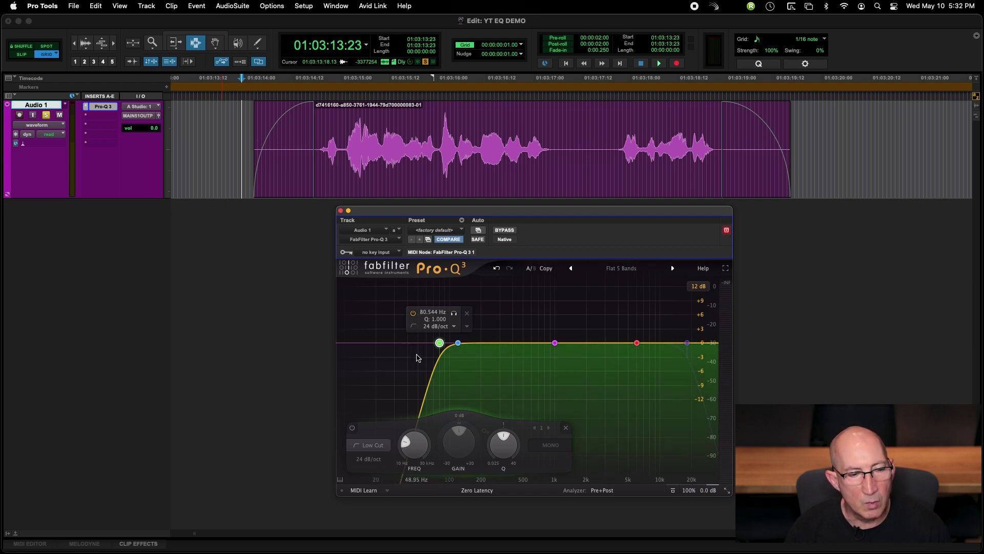
Step: Enable the band 5 high cut and pull its frequency down toward 16 kHz
{"action": "left_click", "coordinate": [688, 343]}
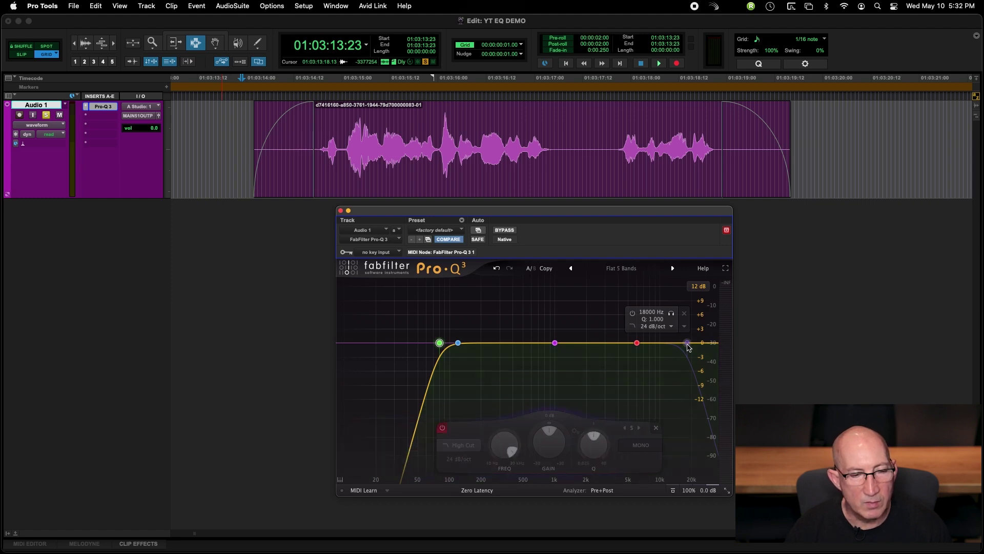
{"action": "left_click", "coordinate": [632, 314]}
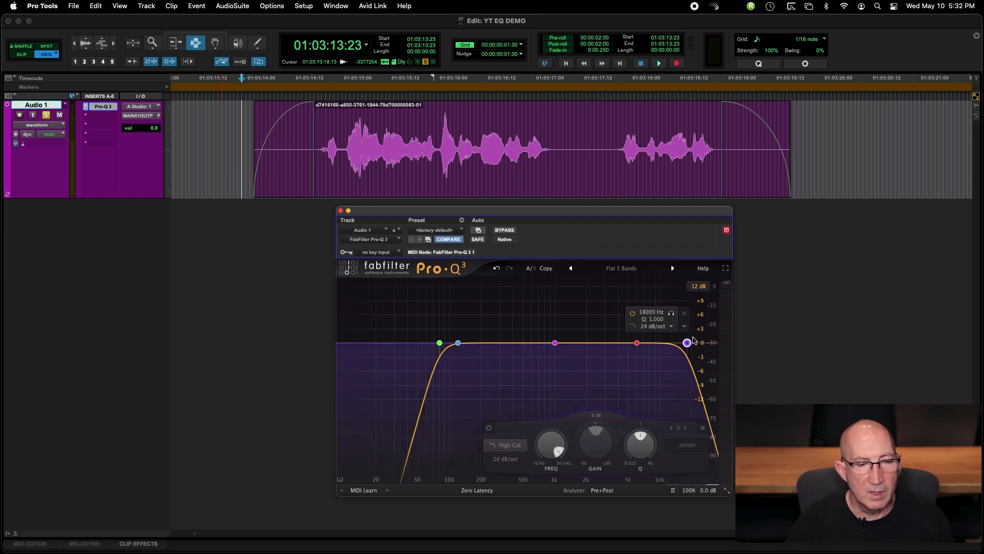
{"action": "left_click_drag", "start_coordinate": [687, 343], "coordinate": [670, 345]}
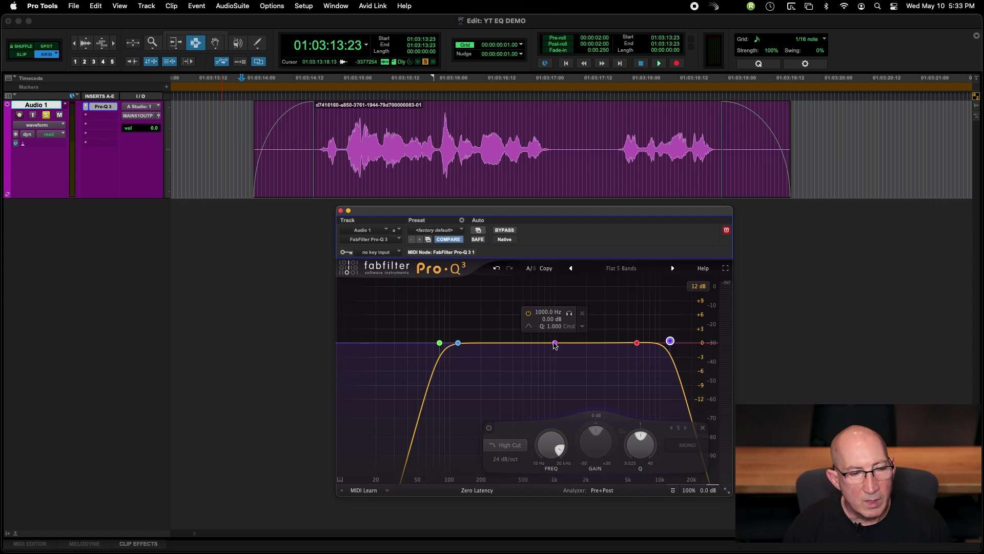
Step: Sweep the 1 kHz bell down into a dip, settling at about 444 Hz, −4 dB
{"action": "left_click_drag", "start_coordinate": [556, 343], "coordinate": [524, 363]}
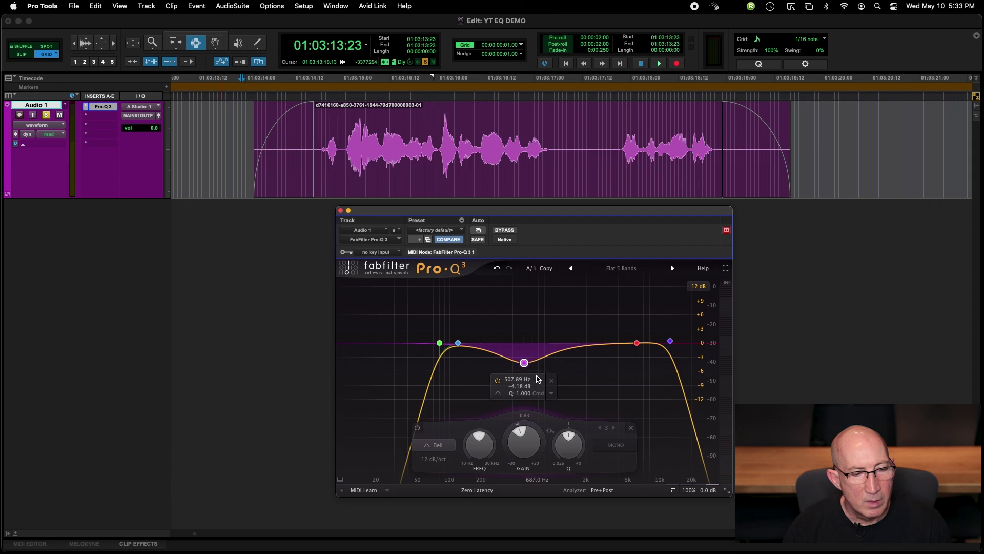
{"action": "left_click_drag", "start_coordinate": [524, 363], "coordinate": [525, 361]}
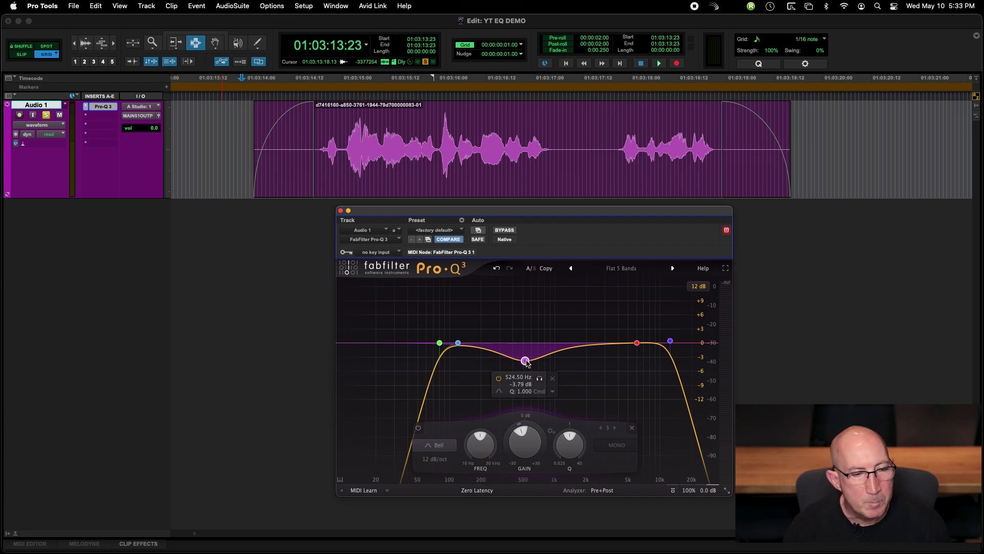
{"action": "left_click_drag", "start_coordinate": [527, 362], "coordinate": [527, 349]}
{"action": "mouse_move", "coordinate": [527, 359]}
{"action": "left_mouse_down"}
{"action": "mouse_move", "coordinate": [536, 364]}
{"action": "mouse_move", "coordinate": [511, 364]}
{"action": "mouse_move", "coordinate": [548, 365]}
{"action": "mouse_move", "coordinate": [490, 363]}
{"action": "mouse_move", "coordinate": [525, 364]}
{"action": "left_mouse_up"}
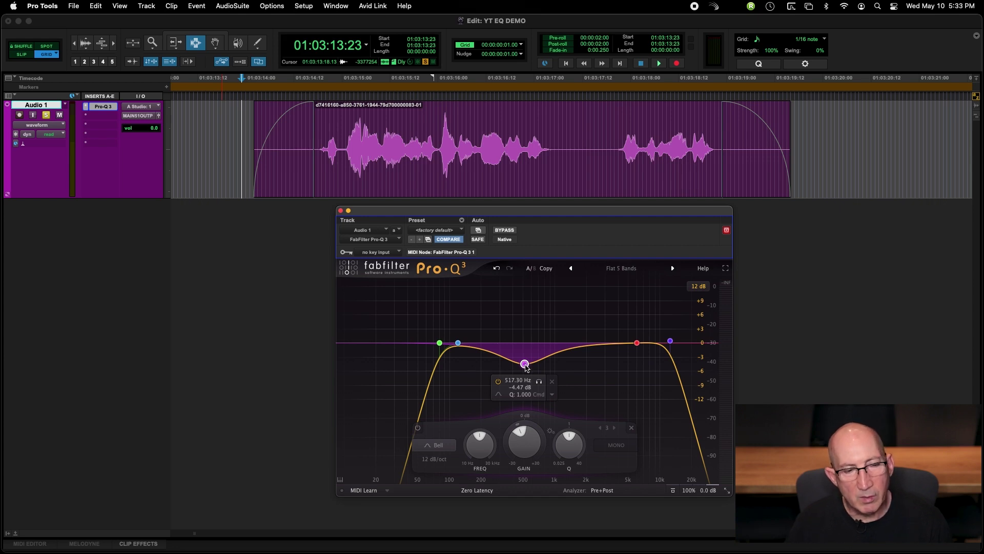
{"action": "mouse_move", "coordinate": [525, 365]}
{"action": "left_mouse_down"}
{"action": "mouse_move", "coordinate": [526, 346]}
{"action": "mouse_move", "coordinate": [526, 360]}
{"action": "left_mouse_up"}
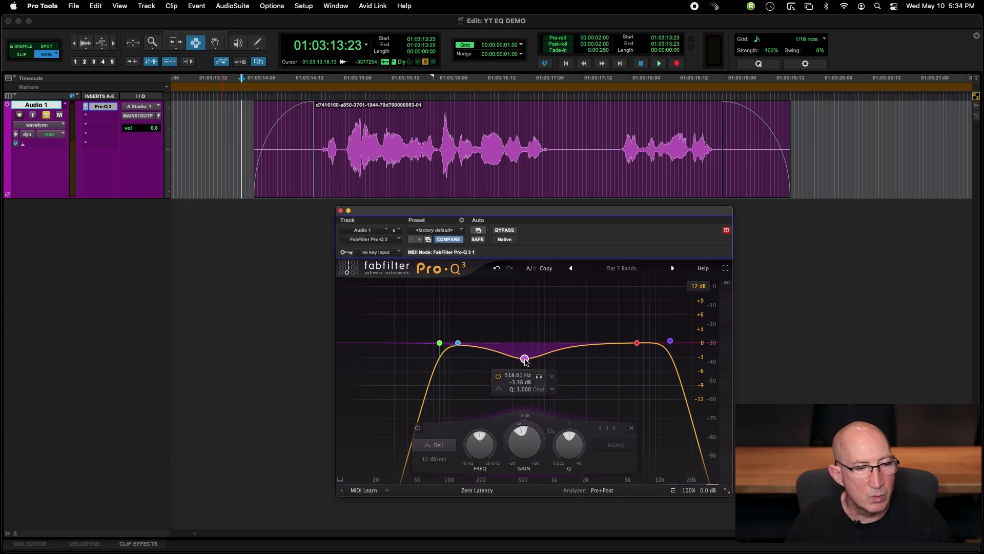
{"action": "mouse_move", "coordinate": [525, 361]}
{"action": "left_mouse_down"}
{"action": "mouse_move", "coordinate": [525, 335]}
{"action": "mouse_move", "coordinate": [522, 363]}
{"action": "left_mouse_up"}
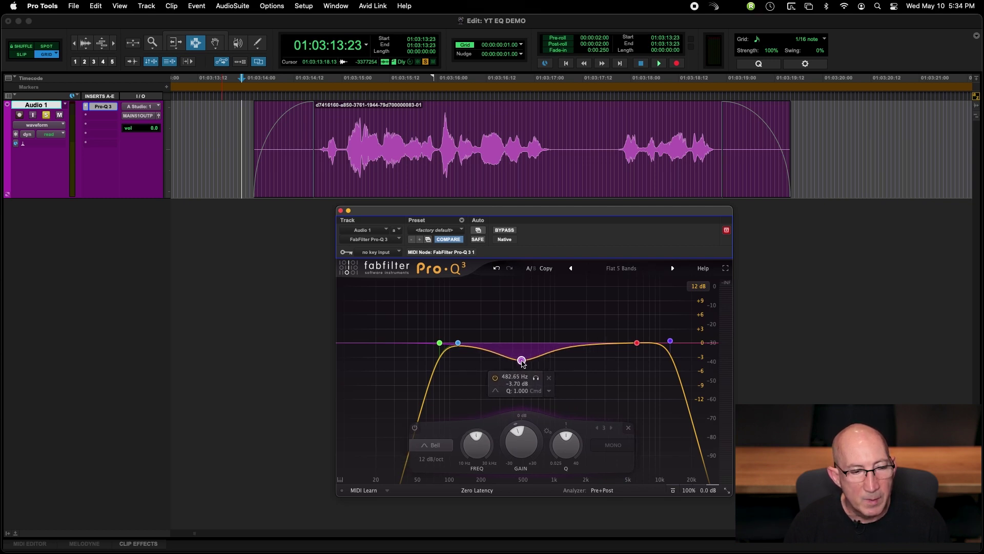
{"action": "mouse_move", "coordinate": [507, 361]}
{"action": "left_mouse_down"}
{"action": "mouse_move", "coordinate": [549, 363]}
{"action": "mouse_move", "coordinate": [519, 363]}
{"action": "left_mouse_up"}
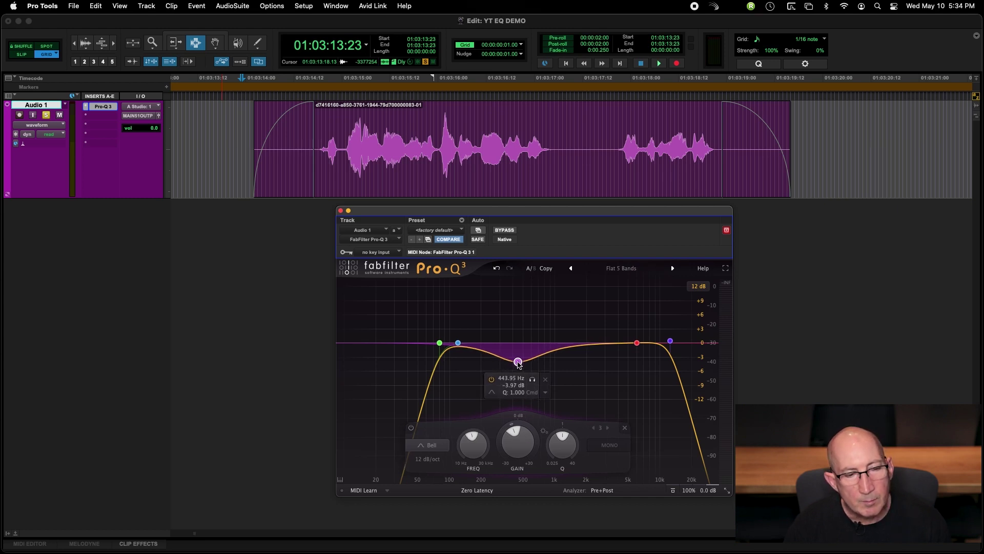
{"action": "left_click_drag", "start_coordinate": [519, 364], "coordinate": [519, 365]}
{"action": "mouse_move", "coordinate": [636, 338]}
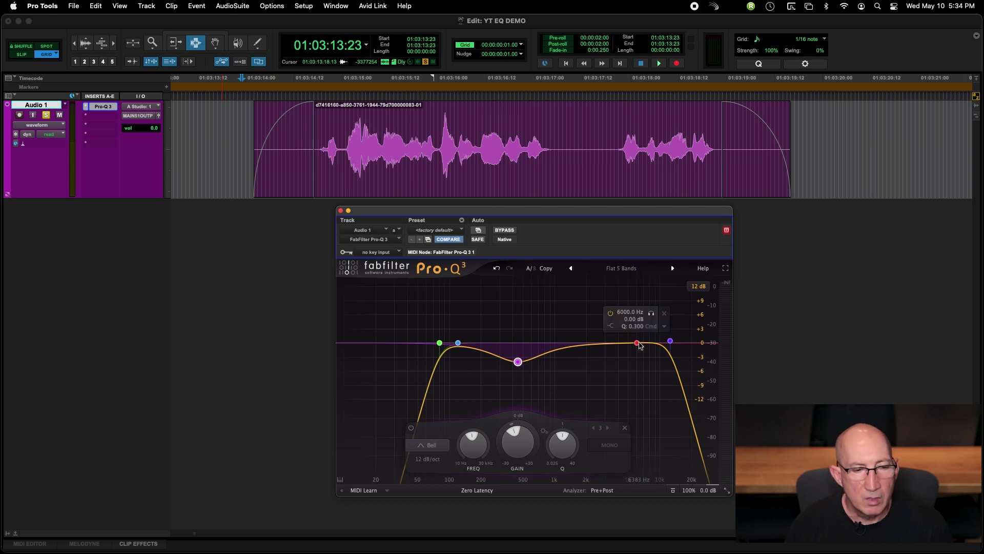
Step: Raise the 6 kHz band into a boost, change it from shelf to bell, and trim it to about +5.6 dB
{"action": "left_click_drag", "start_coordinate": [640, 345], "coordinate": [624, 329]}
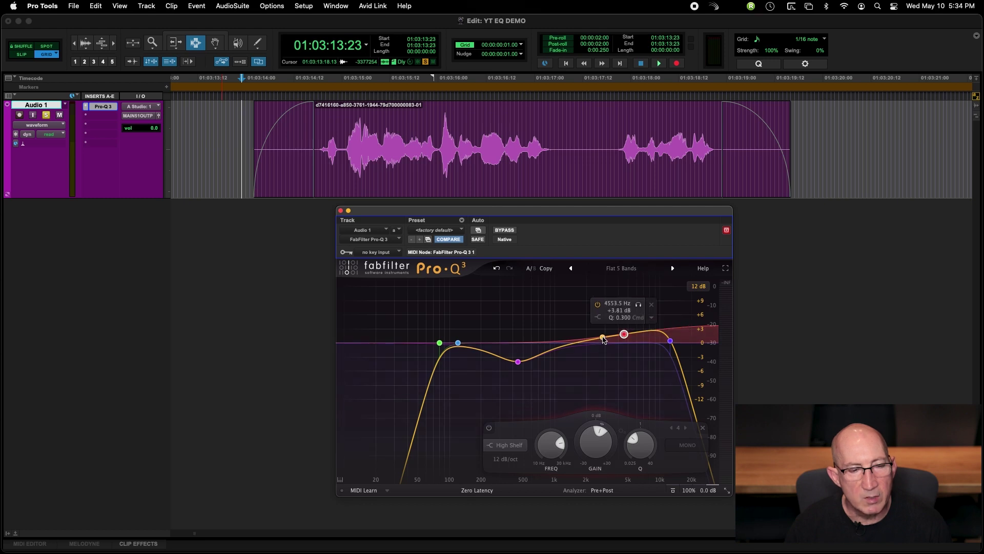
{"action": "left_click", "coordinate": [598, 317]}
{"action": "left_click", "coordinate": [598, 330]}
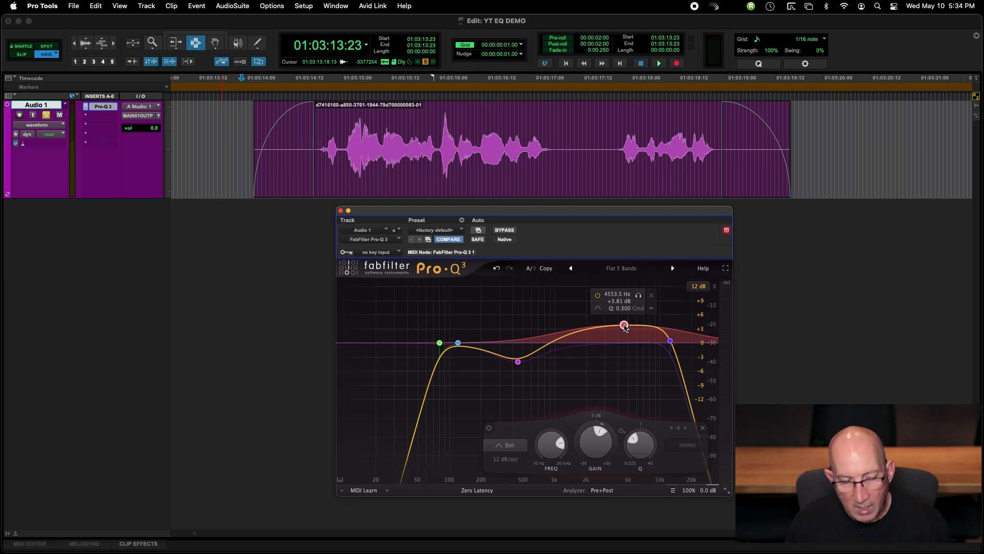
{"action": "left_click_drag", "start_coordinate": [624, 328], "coordinate": [624, 341]}
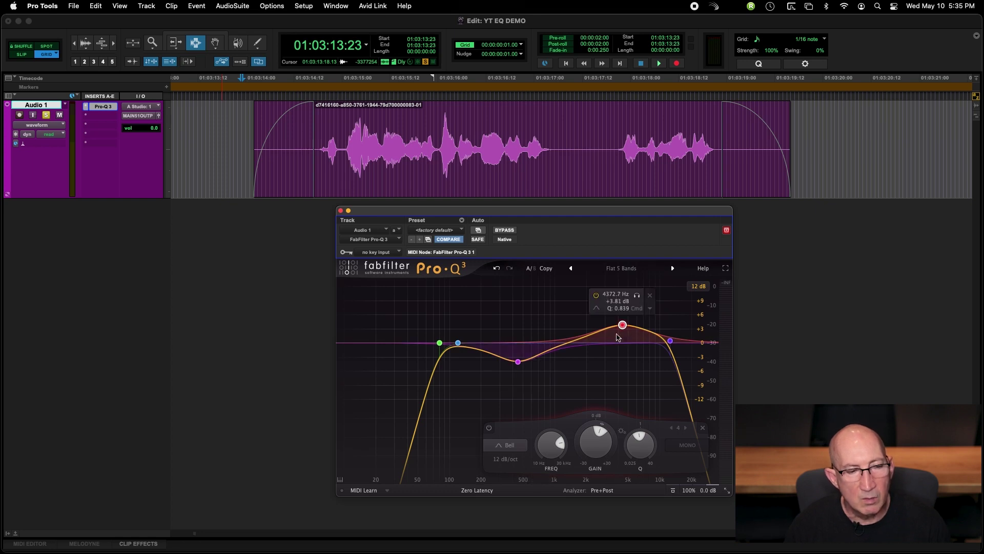
{"action": "mouse_move", "coordinate": [623, 327]}
{"action": "left_mouse_down"}
{"action": "mouse_move", "coordinate": [623, 345]}
{"action": "mouse_move", "coordinate": [625, 307]}
{"action": "left_mouse_up"}
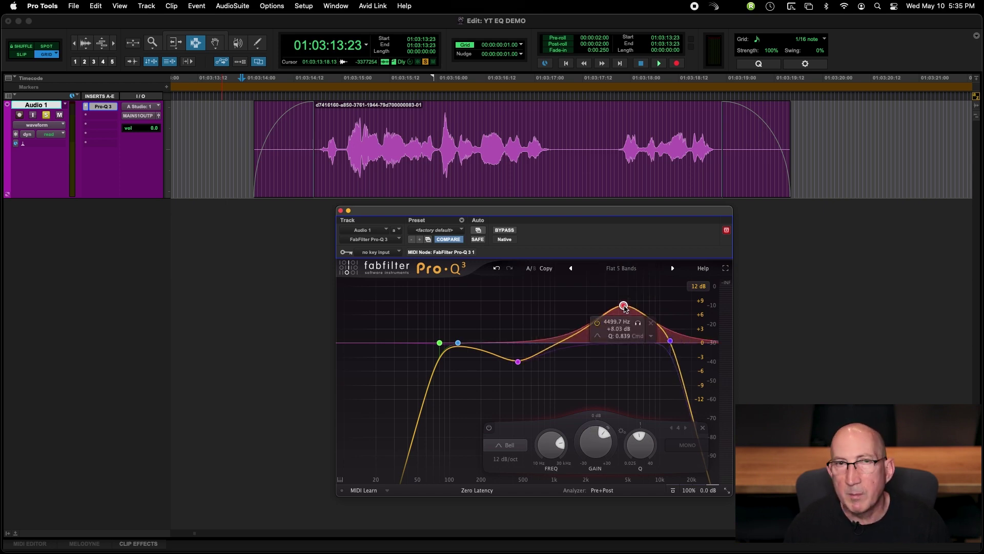
{"action": "left_click_drag", "start_coordinate": [625, 308], "coordinate": [625, 318]}
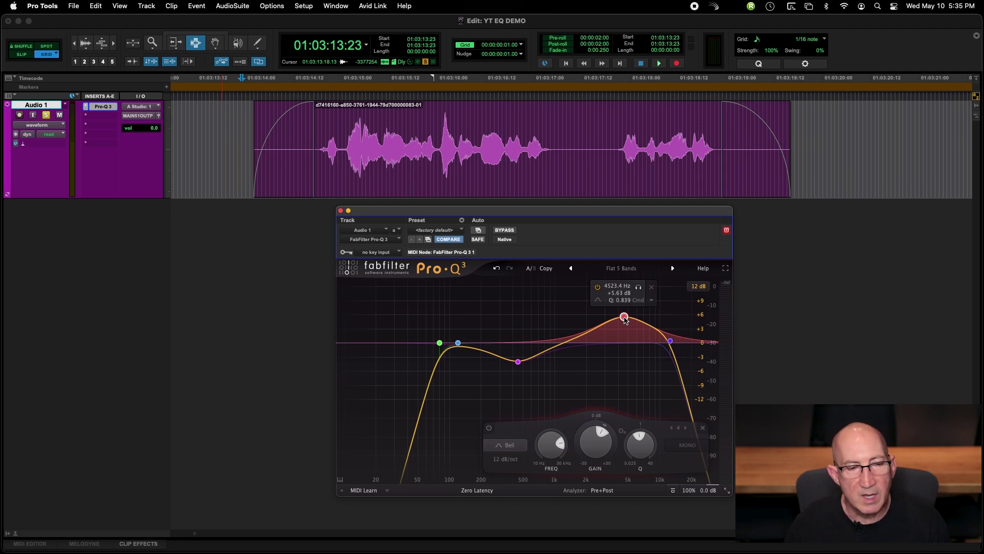
Step: Refine the presence bell to roughly 5.7 kHz at about +3 dB
{"action": "left_click_drag", "start_coordinate": [625, 319], "coordinate": [634, 346]}
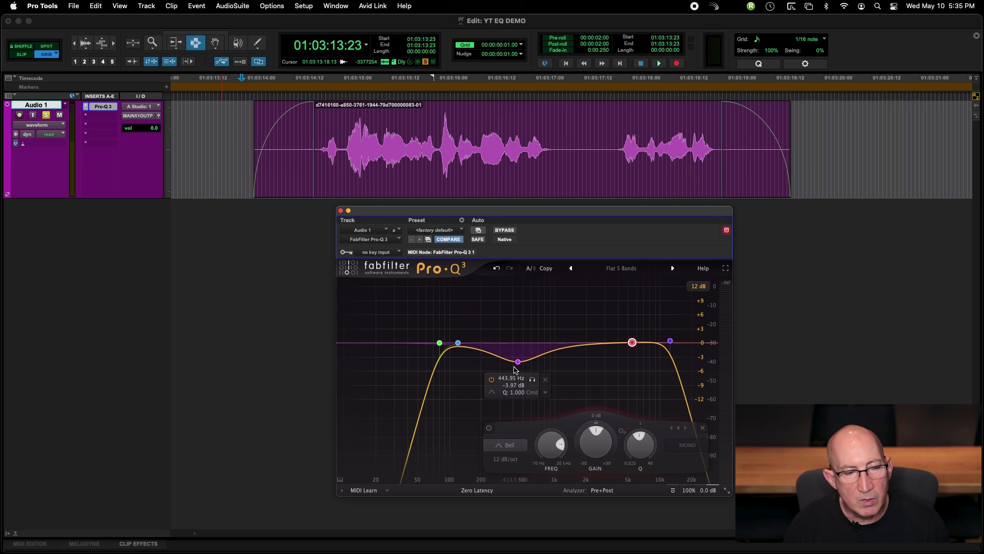
{"action": "mouse_move", "coordinate": [518, 364]}
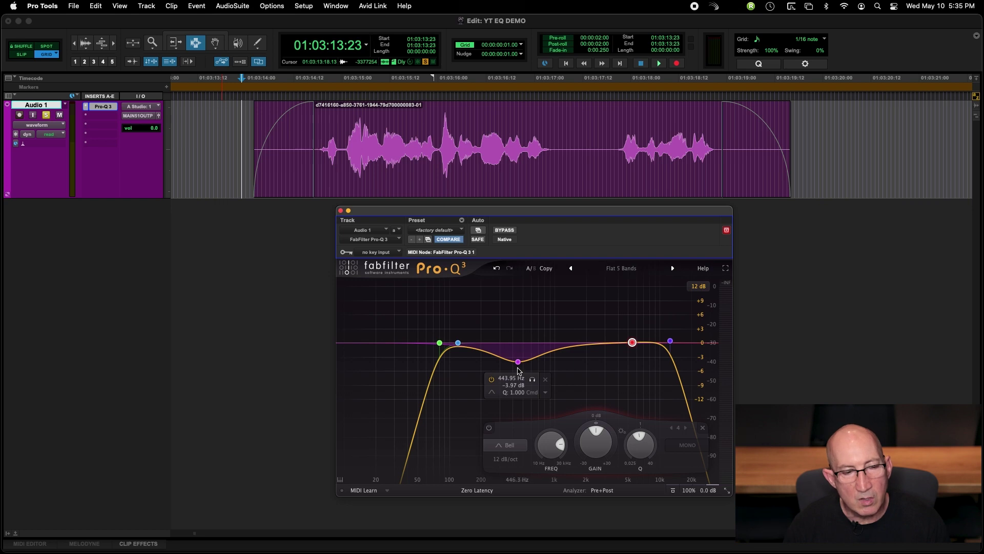
{"action": "mouse_move", "coordinate": [622, 341]}
{"action": "left_click_drag", "start_coordinate": [632, 342], "coordinate": [634, 333]}
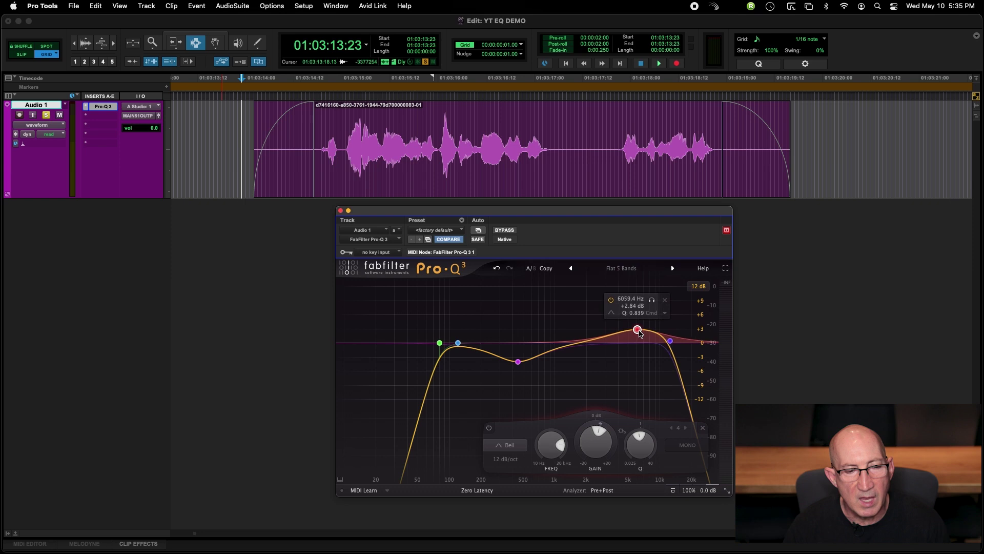
{"action": "left_click_drag", "start_coordinate": [635, 336], "coordinate": [638, 334]}
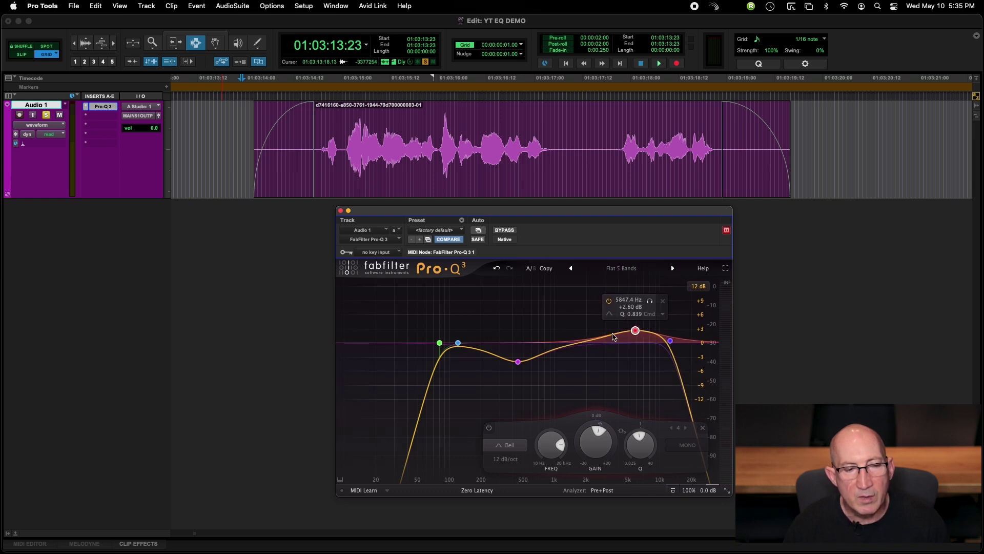
{"action": "left_click_drag", "start_coordinate": [635, 331], "coordinate": [635, 330]}
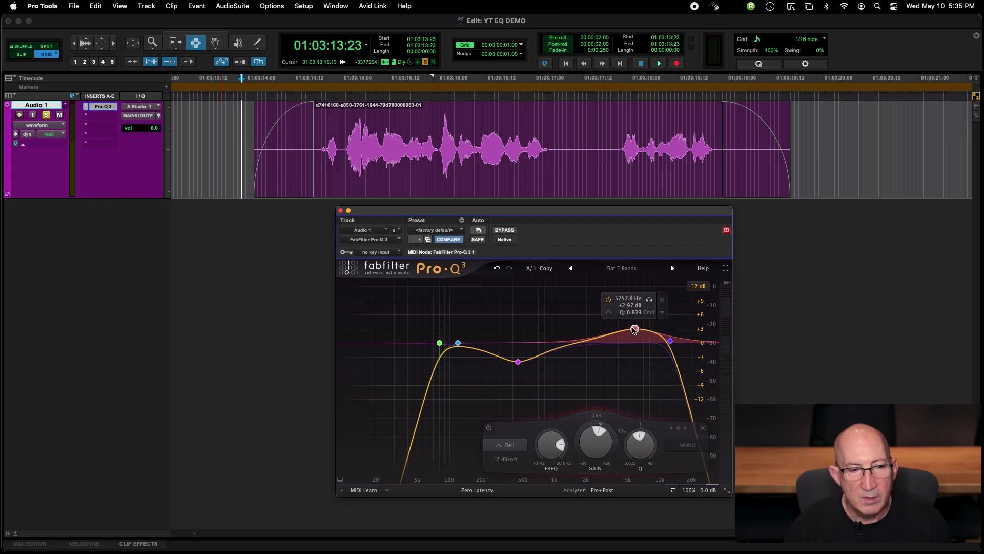
{"action": "left_click_drag", "start_coordinate": [635, 329], "coordinate": [634, 330]}
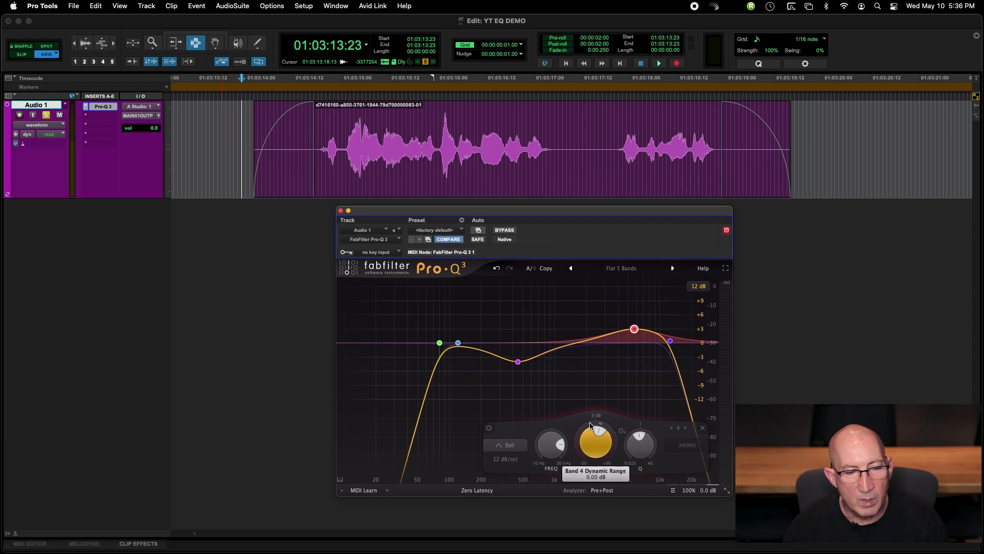
Step: Nudge the presence bell up to about 6295 Hz at +2.79 dB
{"action": "mouse_move", "coordinate": [634, 331]}
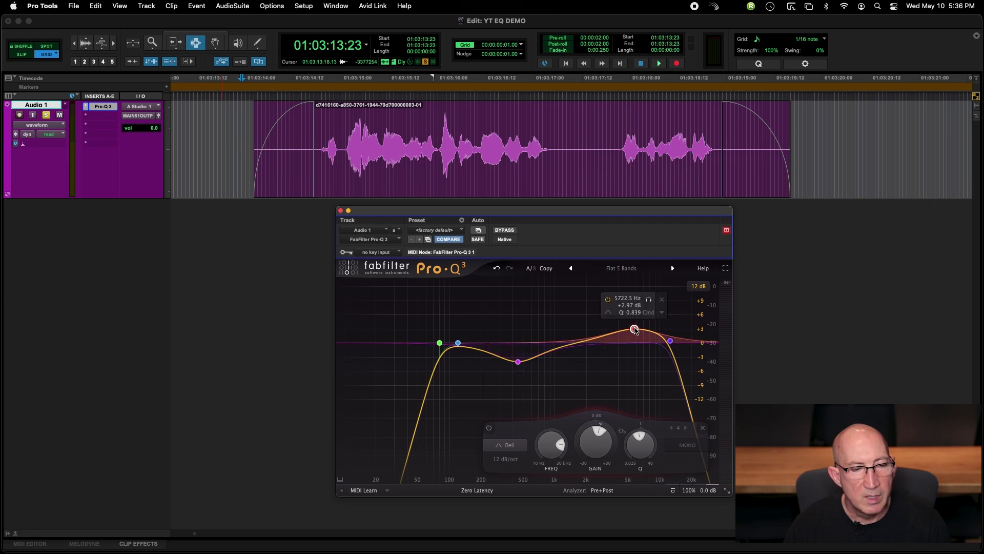
{"action": "left_click_drag", "start_coordinate": [635, 329], "coordinate": [639, 332]}
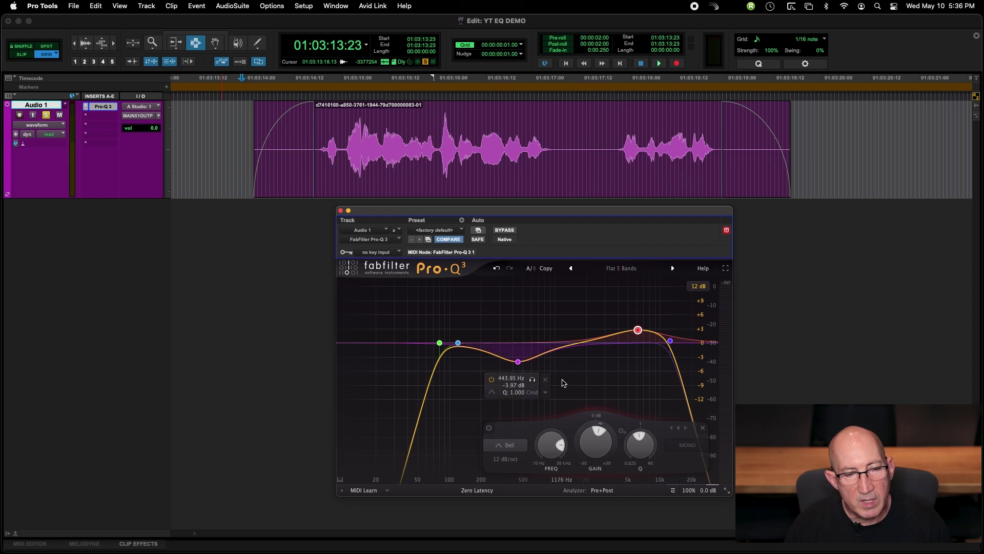
Step: Lower the presence bell to +1.72 dB and deepen the mid dip to about −5 dB near 485–495 Hz
{"action": "left_click_drag", "start_coordinate": [638, 331], "coordinate": [637, 340]}
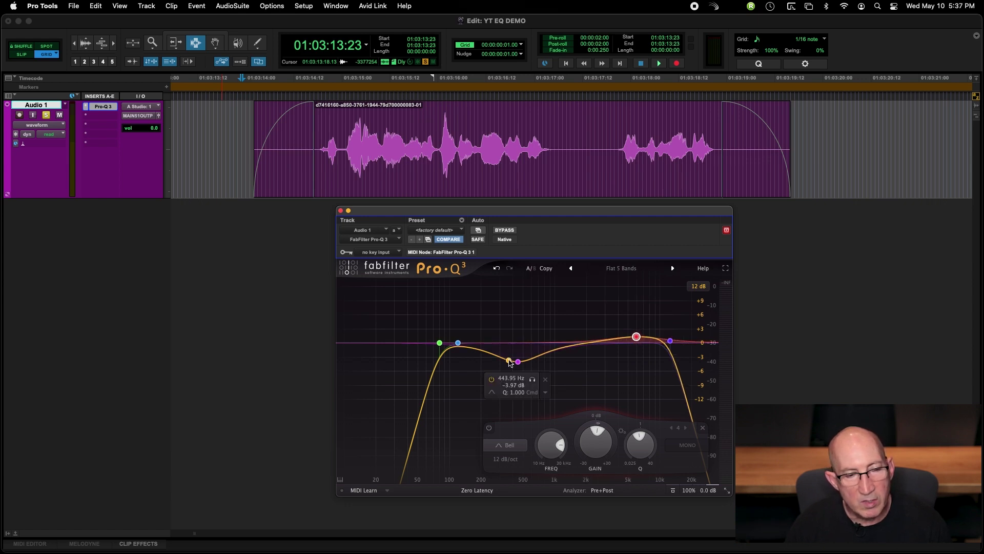
{"action": "left_click_drag", "start_coordinate": [518, 365], "coordinate": [519, 358]}
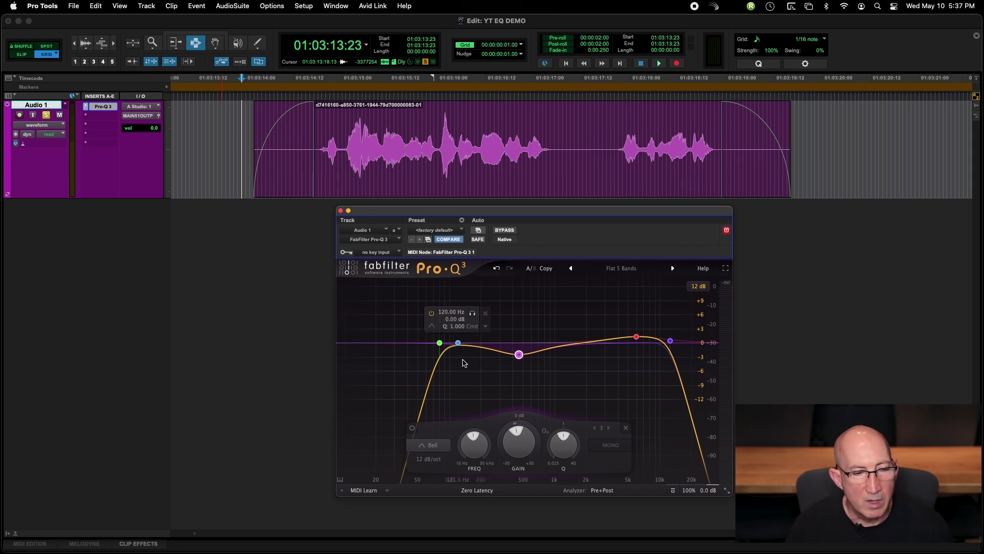
{"action": "mouse_move", "coordinate": [519, 357]}
{"action": "mouse_move", "coordinate": [519, 358]}
{"action": "left_mouse_down"}
{"action": "mouse_move", "coordinate": [519, 377]}
{"action": "mouse_move", "coordinate": [523, 369]}
{"action": "left_mouse_up"}
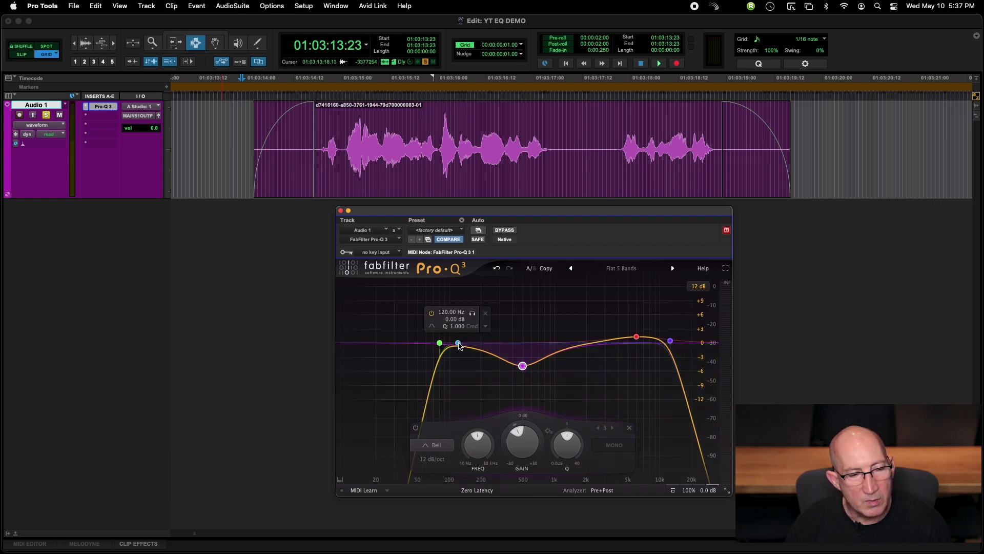
Step: Turn the 120 Hz band 2 into a low shelf and move its corner to about 380 Hz
{"action": "mouse_move", "coordinate": [458, 344]}
{"action": "left_mouse_down"}
{"action": "mouse_move", "coordinate": [460, 356]}
{"action": "mouse_move", "coordinate": [453, 355]}
{"action": "mouse_move", "coordinate": [462, 351]}
{"action": "left_mouse_up"}
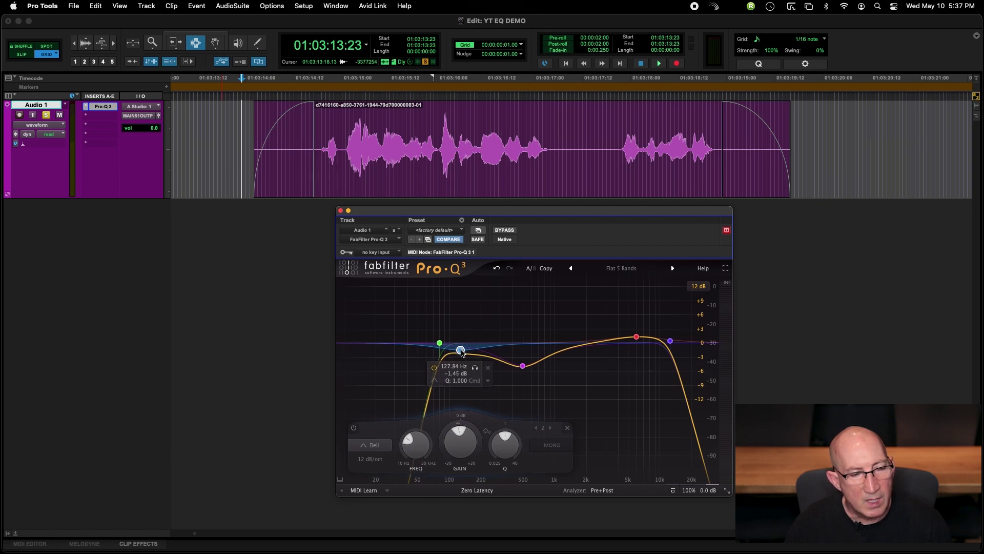
{"action": "left_click", "coordinate": [435, 380]}
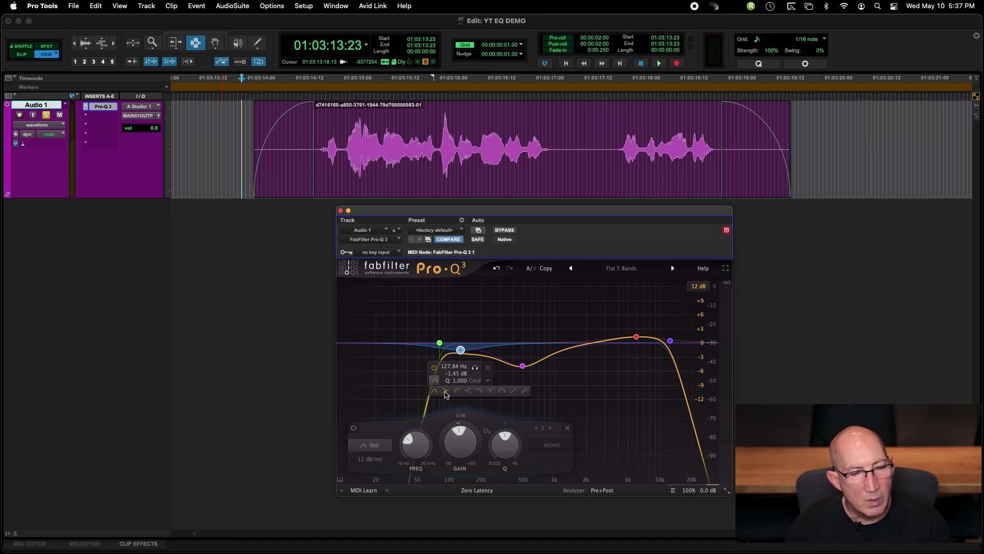
{"action": "left_click", "coordinate": [444, 391]}
{"action": "left_click_drag", "start_coordinate": [462, 348], "coordinate": [490, 353]}
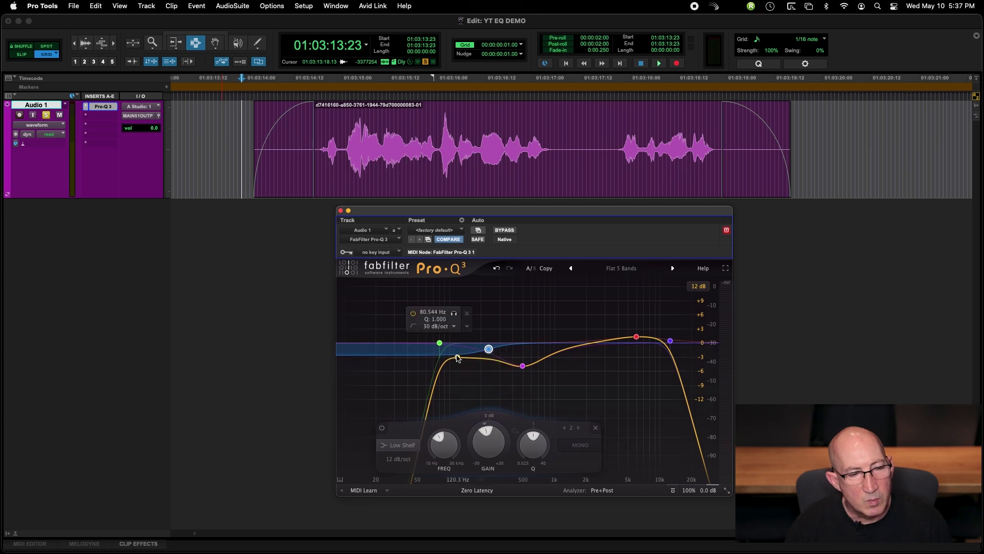
{"action": "mouse_move", "coordinate": [489, 350]}
{"action": "left_mouse_down"}
{"action": "mouse_move", "coordinate": [543, 348]}
{"action": "mouse_move", "coordinate": [484, 348]}
{"action": "mouse_move", "coordinate": [509, 348]}
{"action": "left_mouse_up"}
Step: Try a +3 dB low-shelf lift, then settle its gain back near 0 dB
{"action": "left_click", "coordinate": [522, 365]}
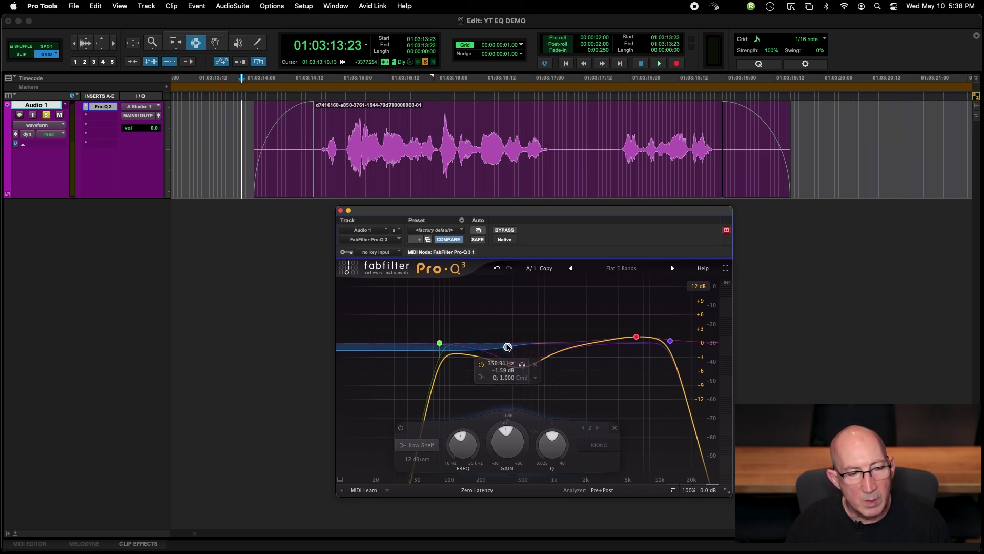
{"action": "left_click_drag", "start_coordinate": [510, 348], "coordinate": [514, 336]}
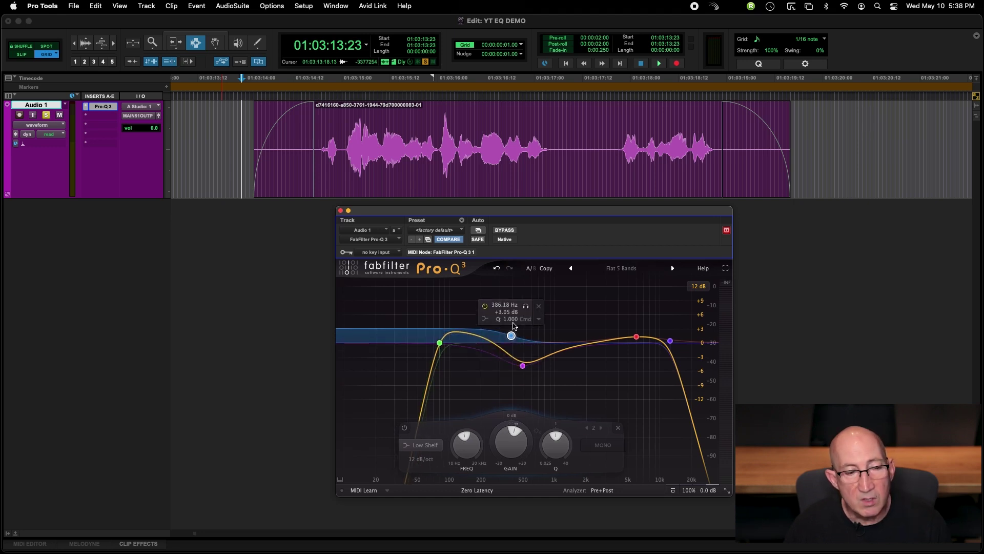
{"action": "mouse_move", "coordinate": [512, 336]}
{"action": "left_mouse_down"}
{"action": "mouse_move", "coordinate": [513, 349]}
{"action": "mouse_move", "coordinate": [513, 341]}
{"action": "left_mouse_up"}
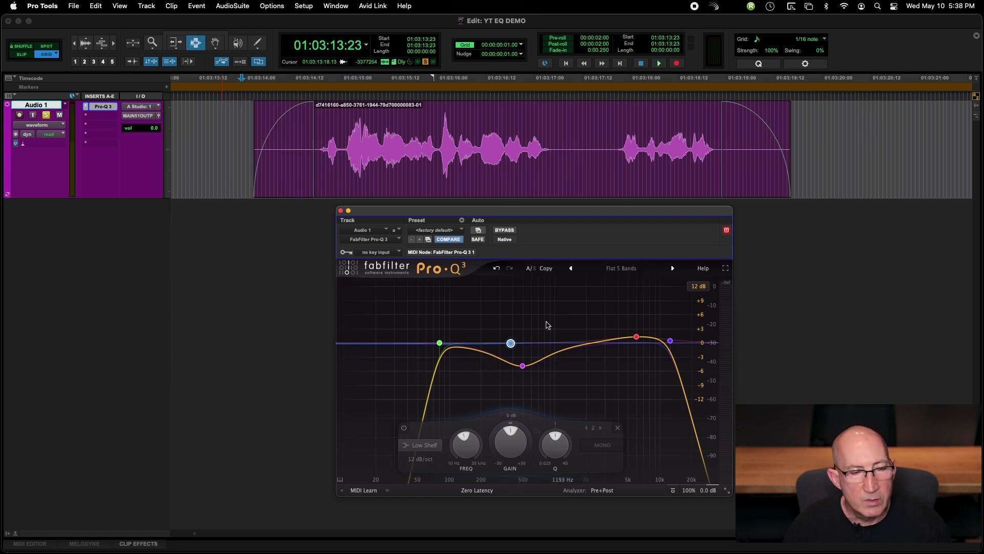
{"action": "mouse_move", "coordinate": [512, 345]}
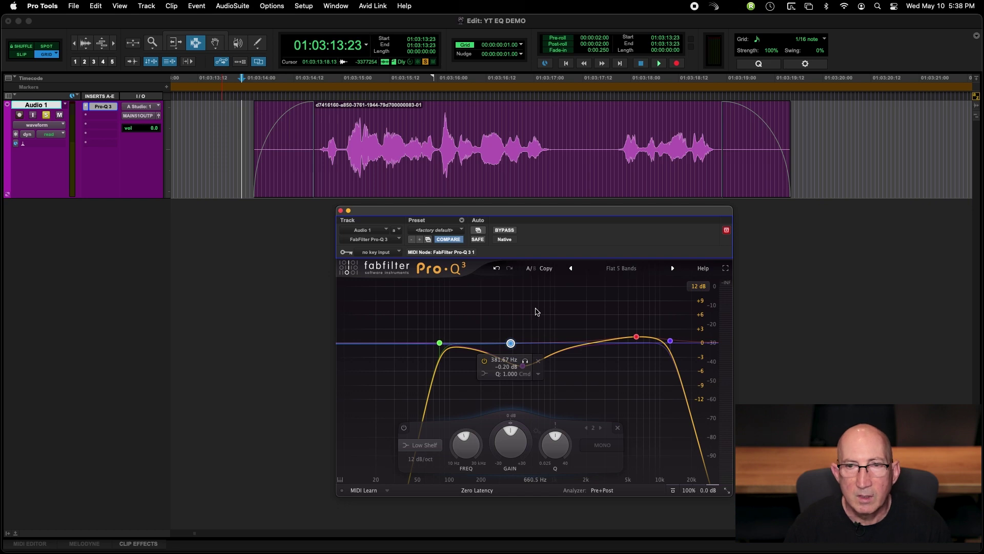
{"action": "left_click", "coordinate": [506, 230]}
{"action": "left_click", "coordinate": [506, 230]}
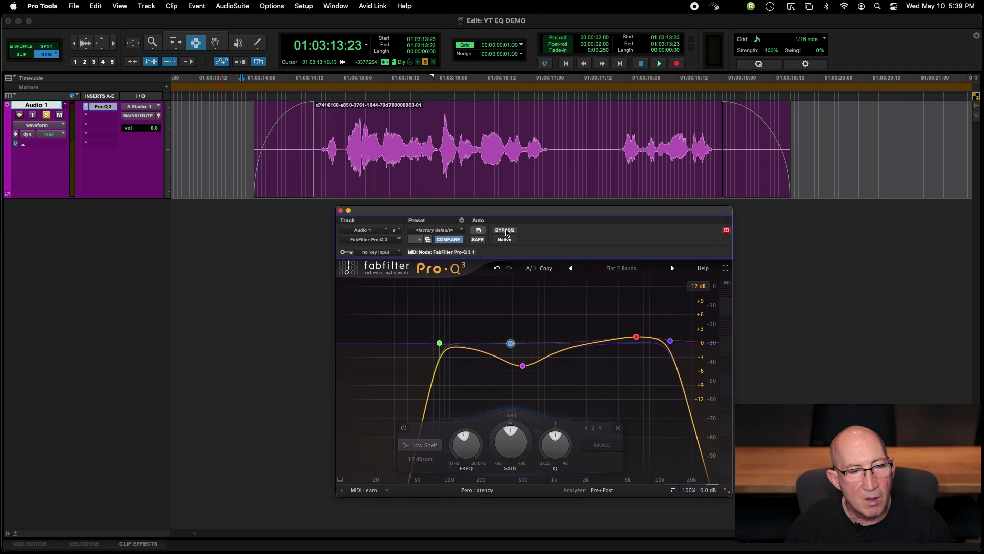